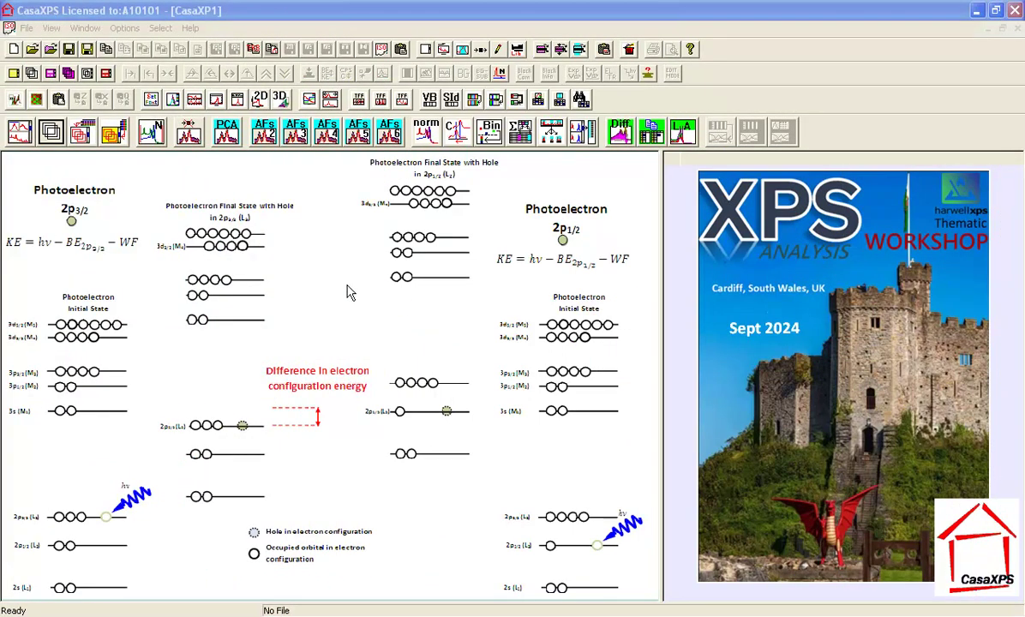
- Switch to the '2 pvdf scrpaed iteration.vms' document from the Window menu
left_click(79, 28)
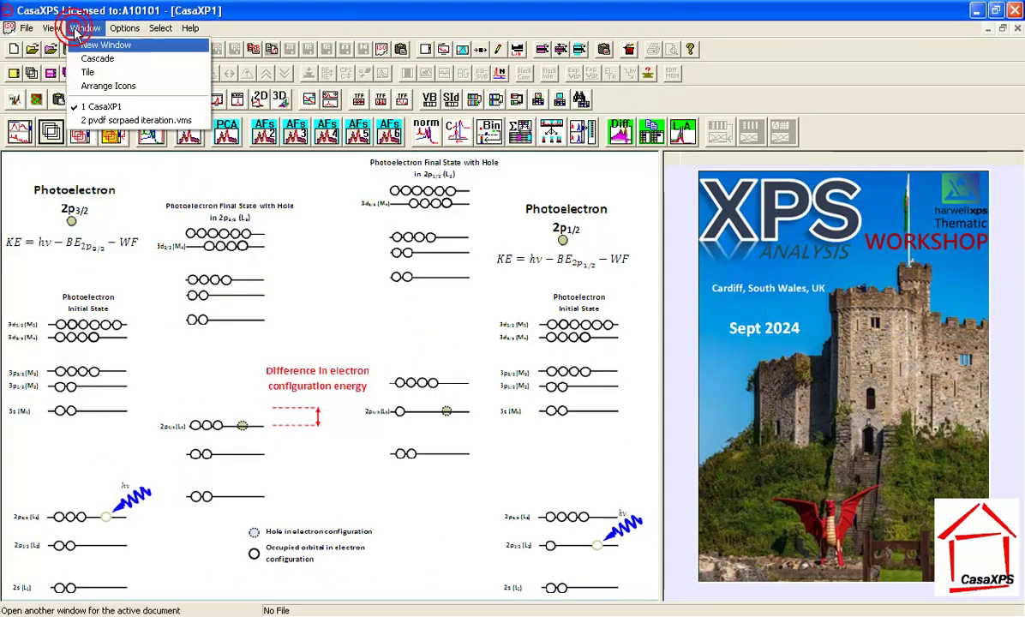
left_click(91, 120)
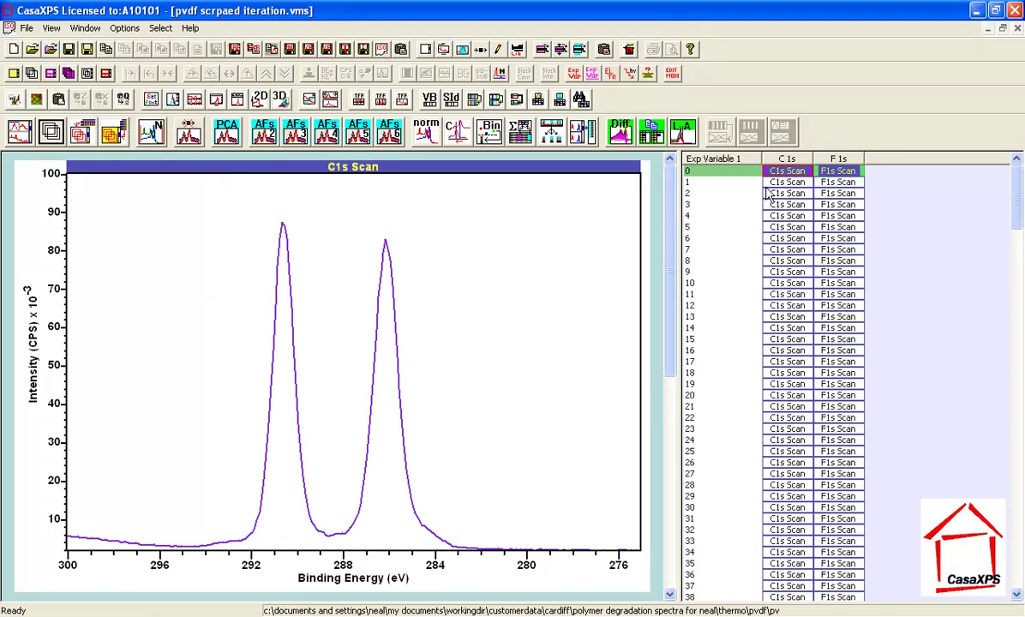
- Select every C1s scan row, overlay them in one tile, and bring up Tile Display Parameters
left_click(728, 158)
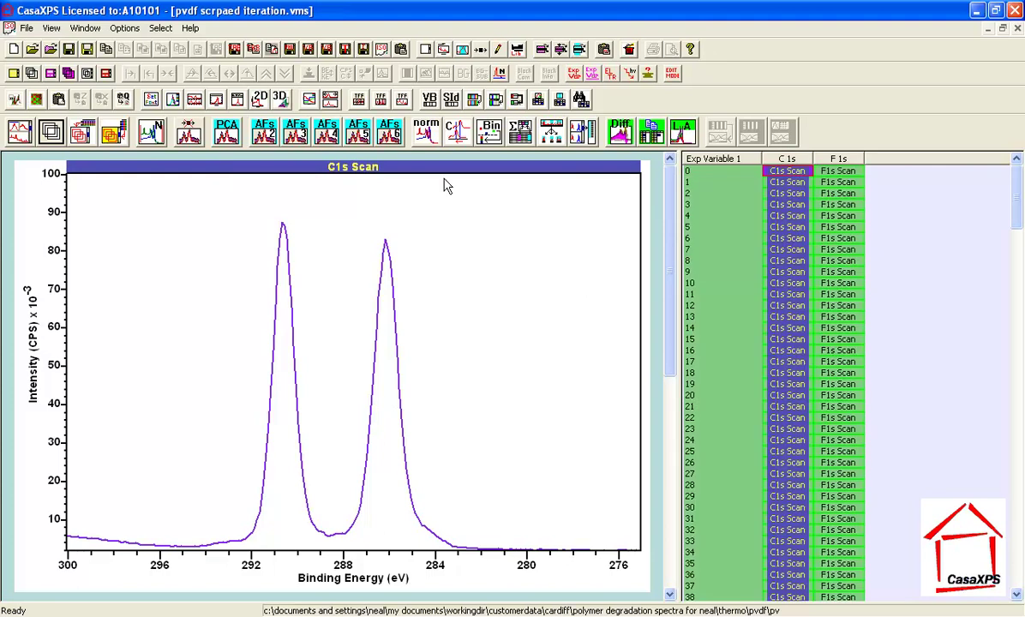
left_click(51, 132)
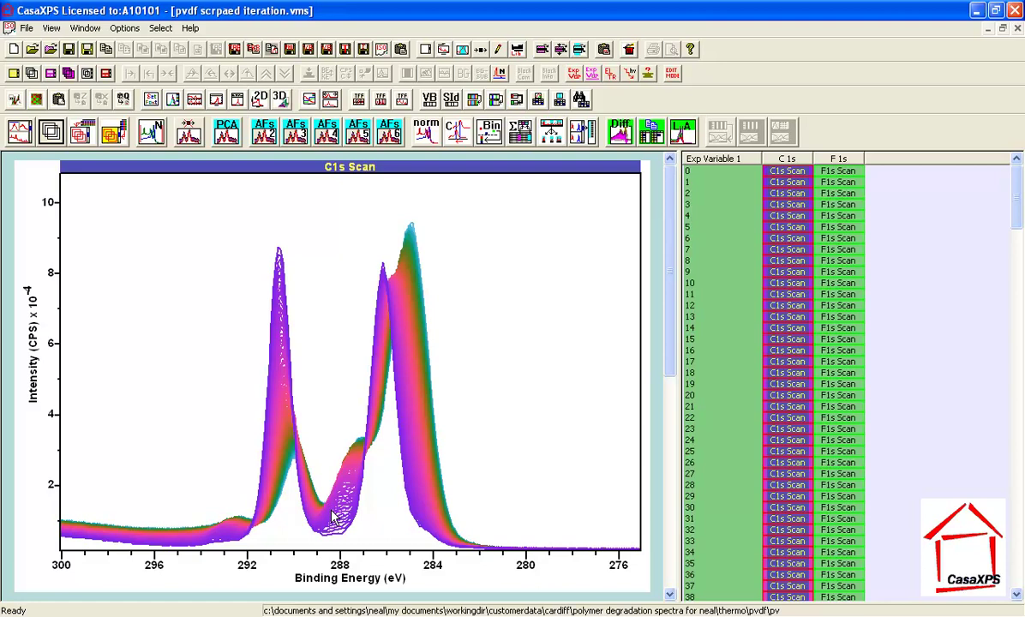
left_click(443, 48)
- Turn on Draw Key, Key Scale Colours and Key on Left to place a colour key left of the plot
left_click_drag(436, 80, 622, 114)
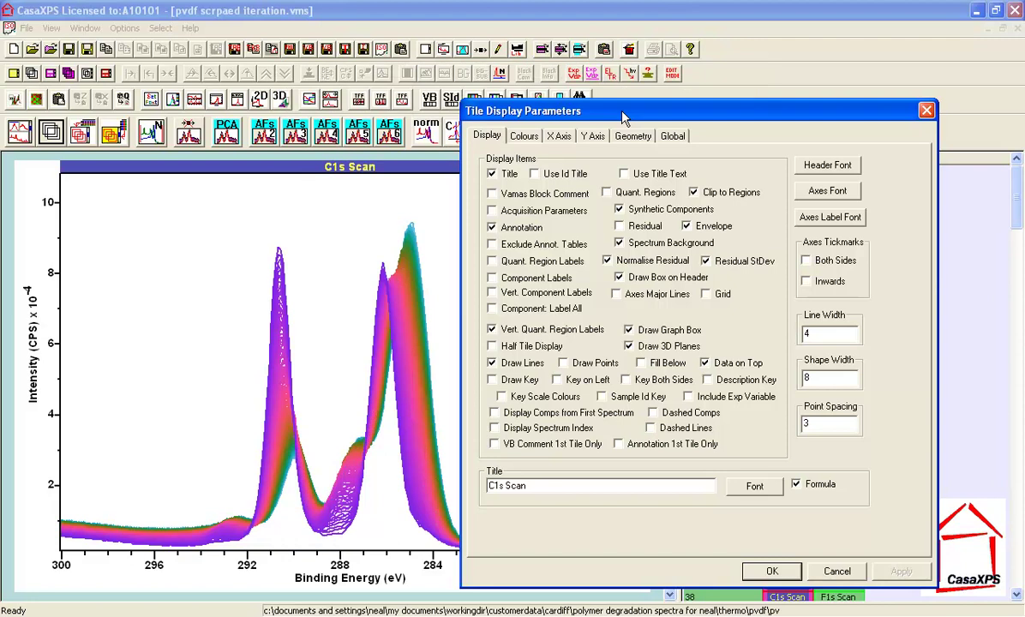
left_click(524, 135)
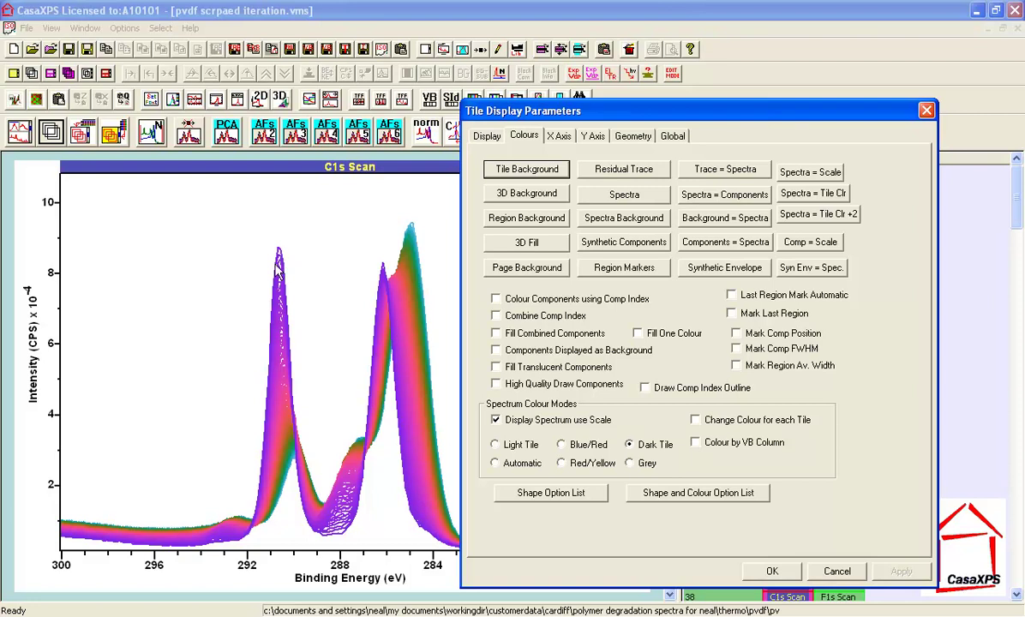
left_click(487, 139)
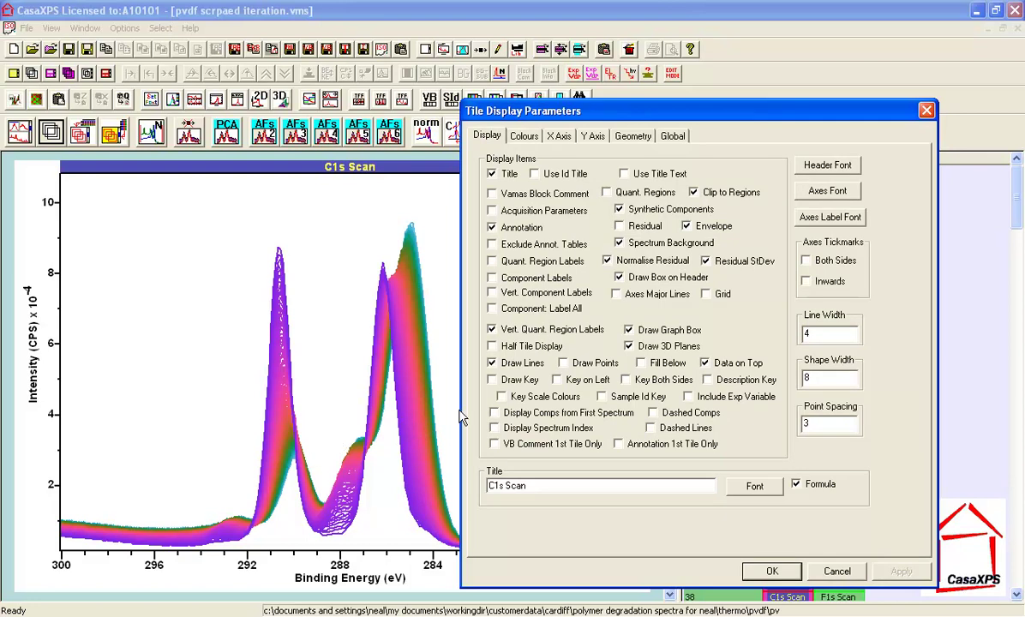
left_click(501, 381)
left_click(504, 395)
left_click(901, 571)
left_click(559, 380)
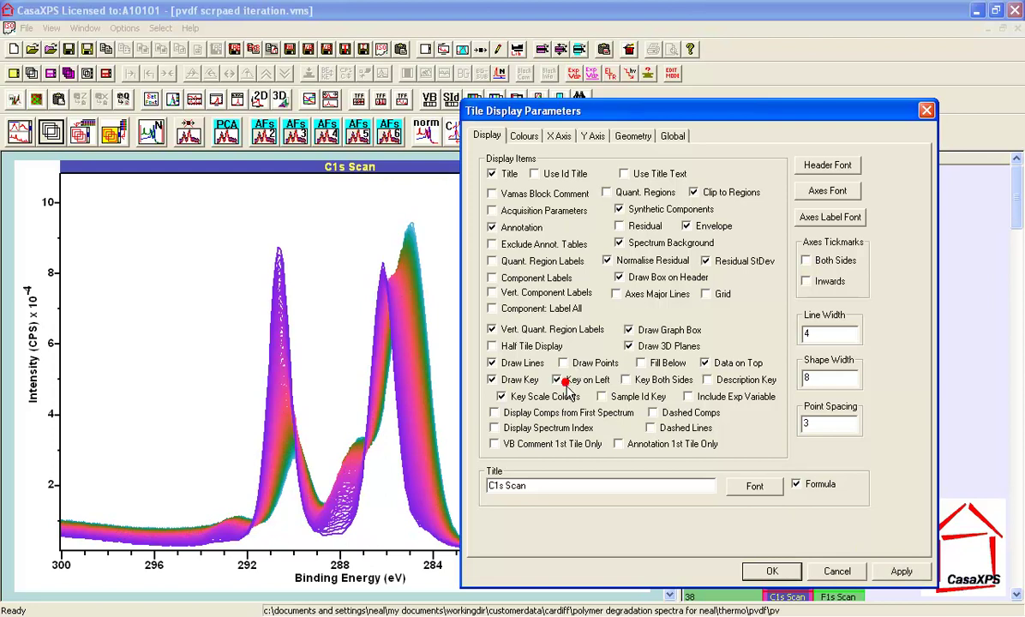
left_click(902, 572)
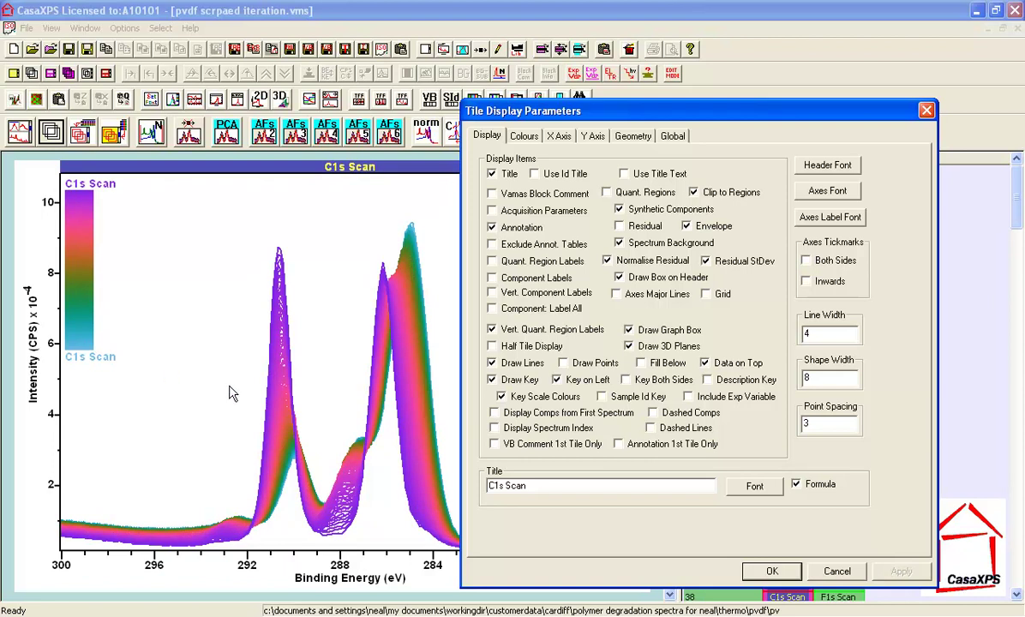
- Include the experiment variable so the key reads C1s Scan [0] to [250], then close the dialog
left_click(694, 398)
left_click(902, 571)
left_click(928, 113)
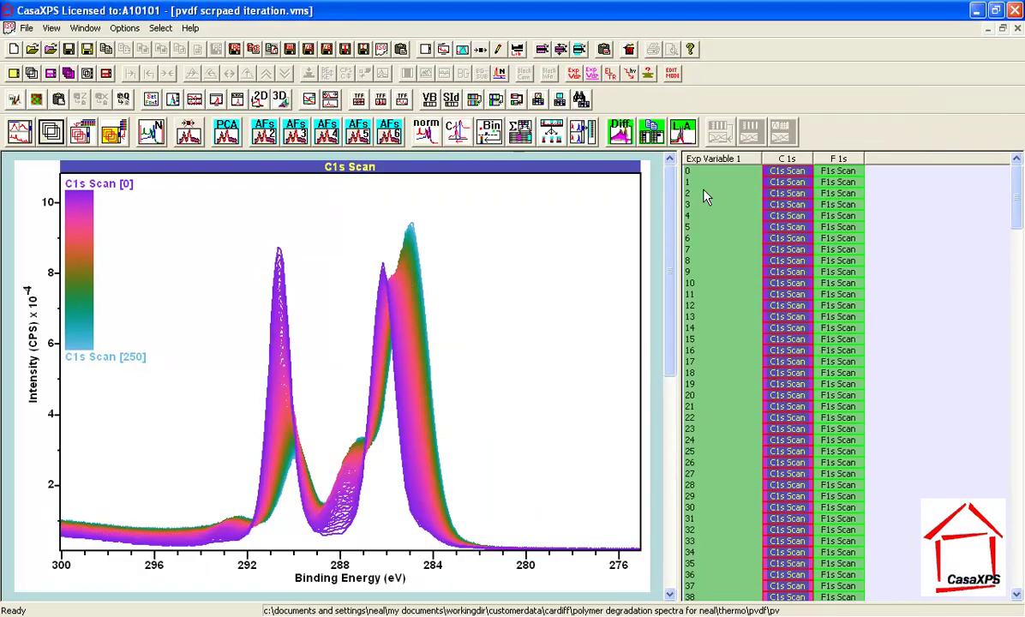
- Render the C1s overlay as a filled 3D stack and reopen display settings on the Geometry tab
left_click(278, 101)
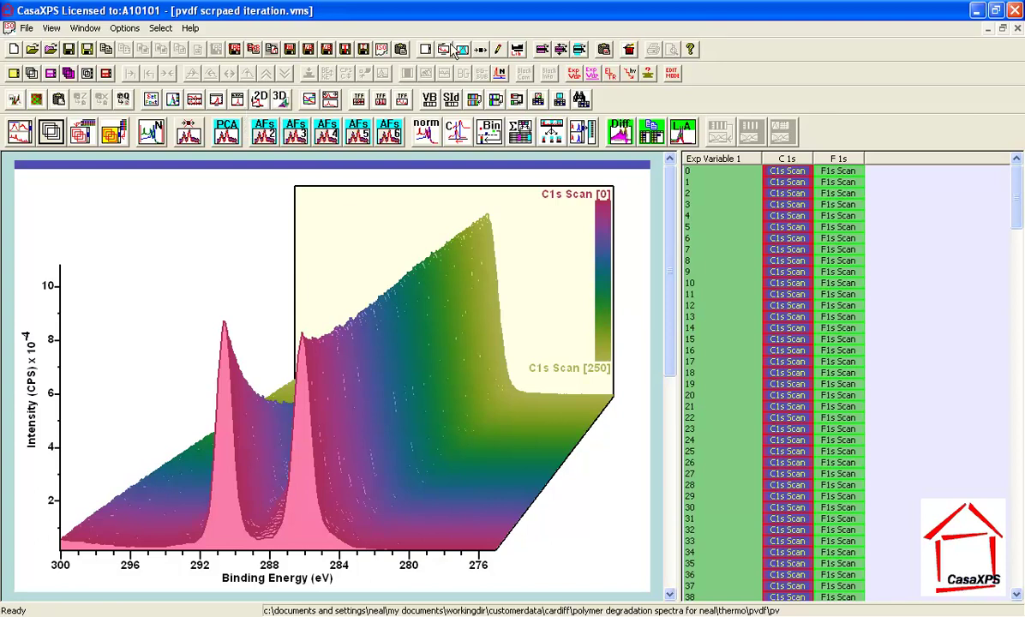
left_click(444, 51)
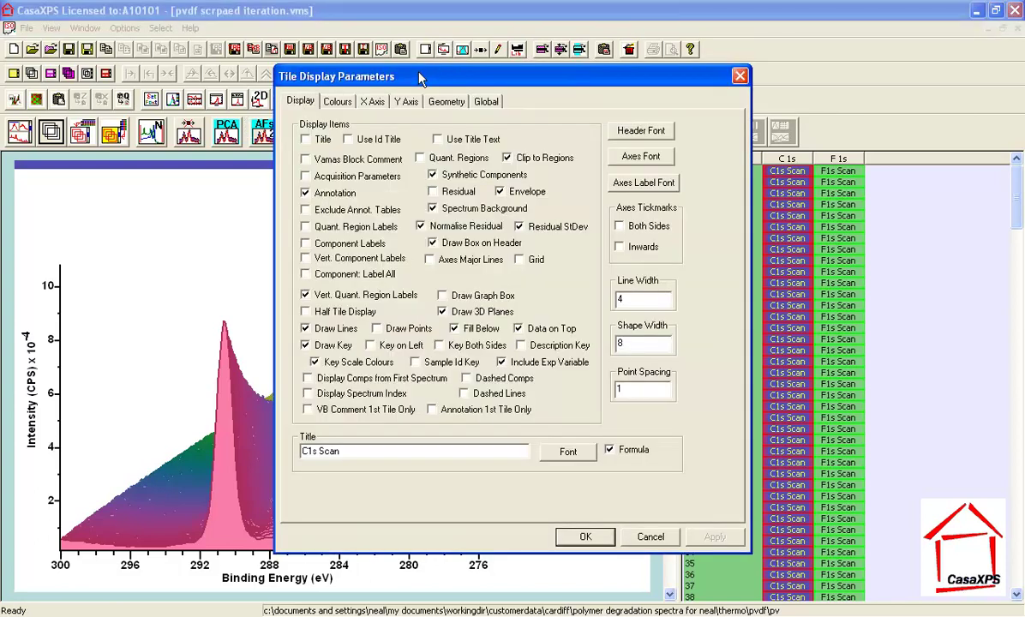
left_click_drag(418, 78, 679, 121)
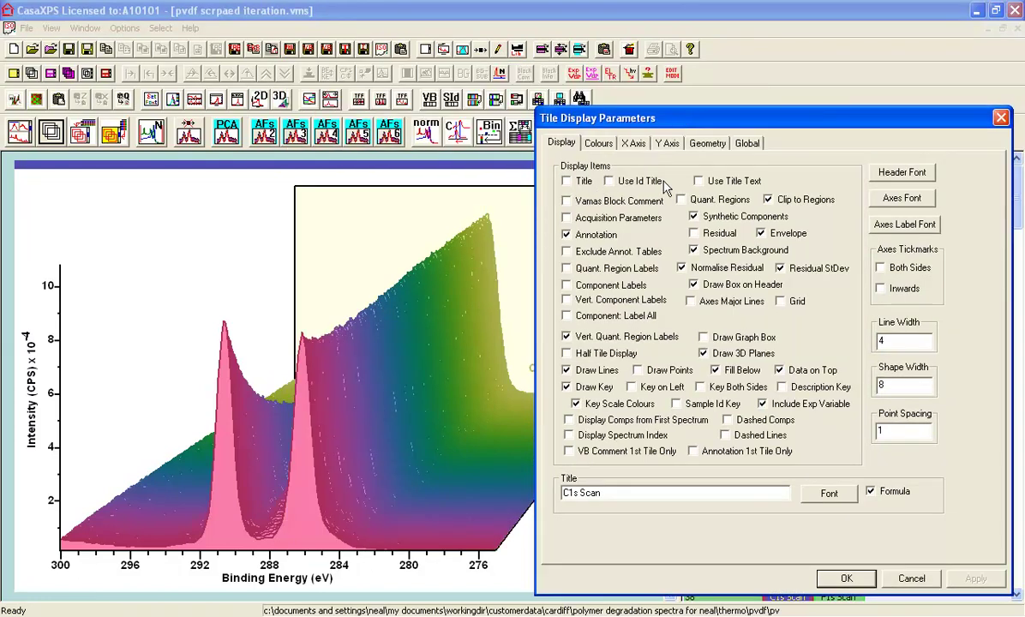
left_click(707, 143)
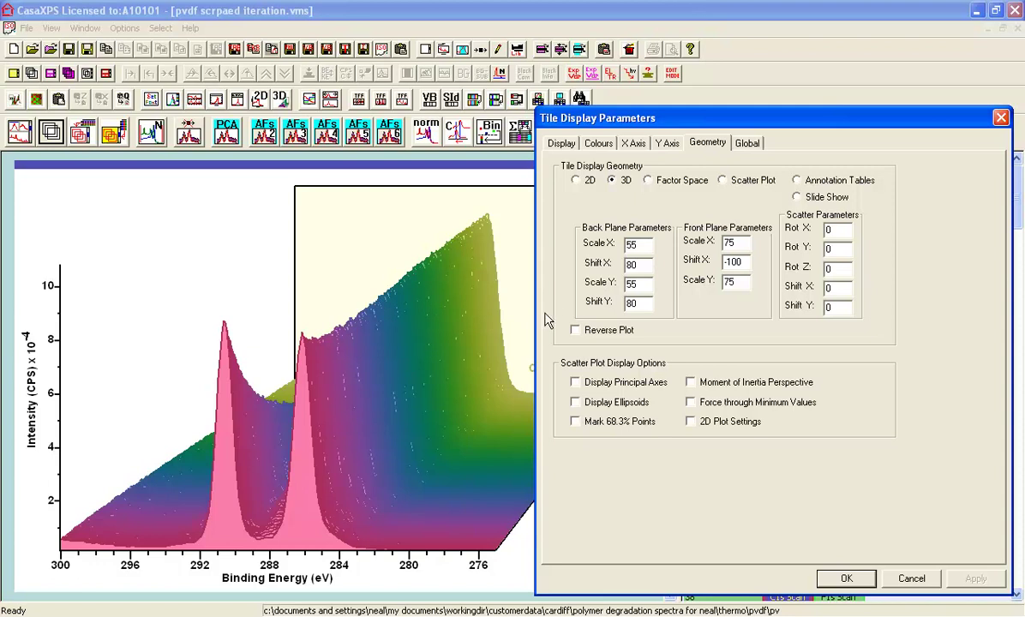
- Set back-plane Shift X to -80 and front-plane Shift X to 100, then apply
double_click(648, 268)
left_click(638, 268)
left_click(630, 265)
left_click(727, 261)
left_click(961, 579)
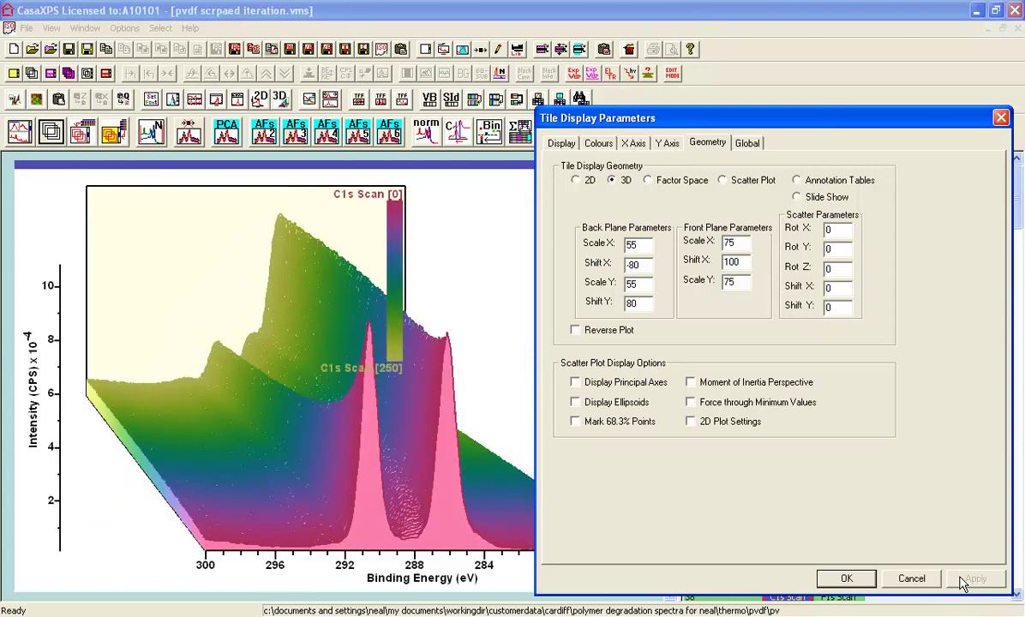
- Remove the colour key from the 3D plot
left_click(563, 144)
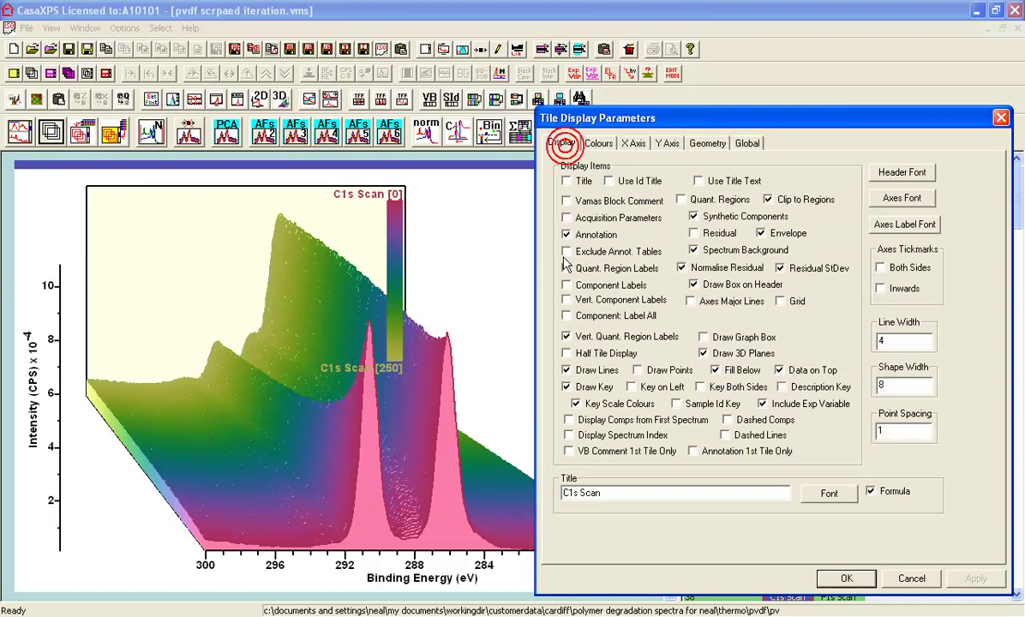
left_click(568, 387)
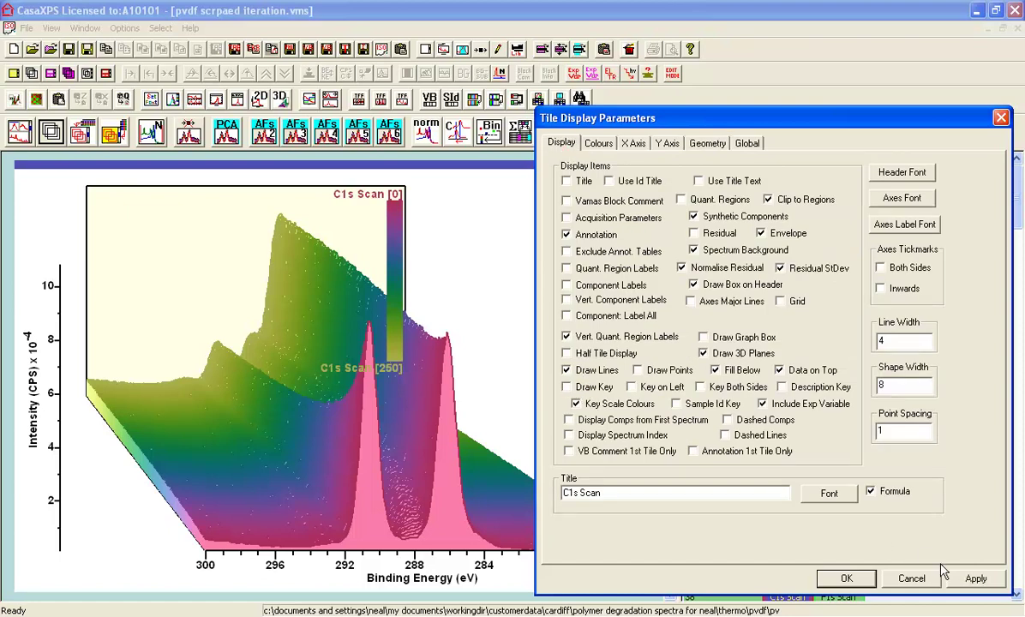
left_click(973, 579)
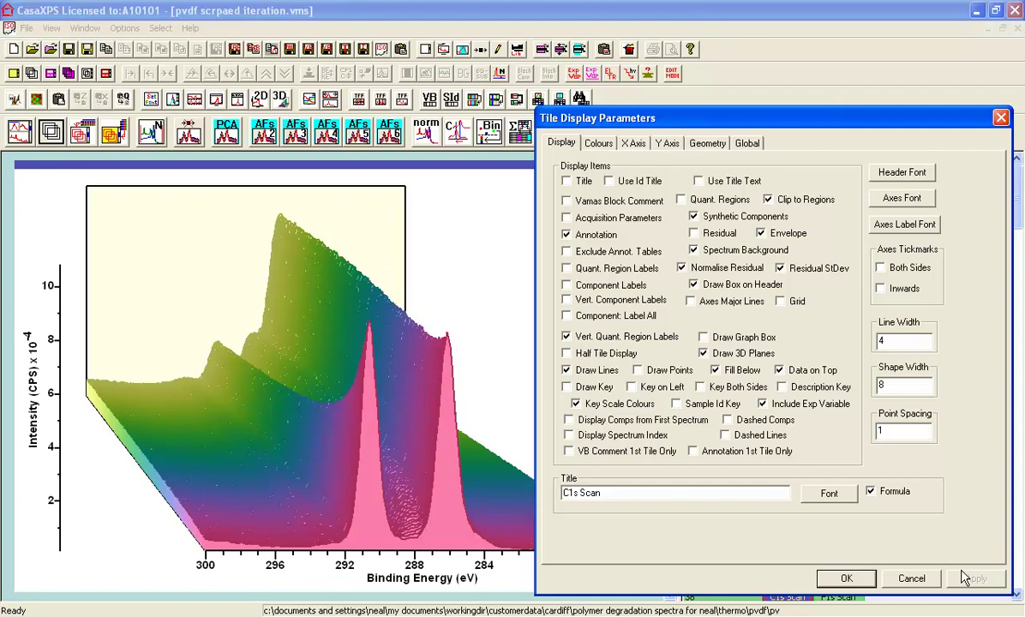
- Show the experiment-variable scale (0 to 250) on the left of the Y axis
left_click(667, 144)
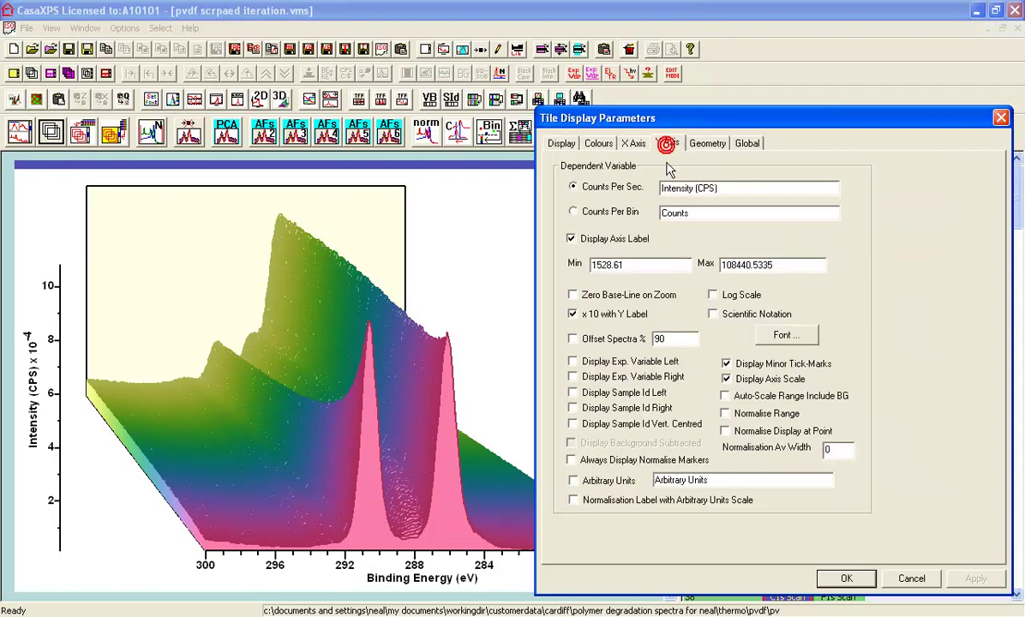
left_click(573, 378)
left_click(975, 581)
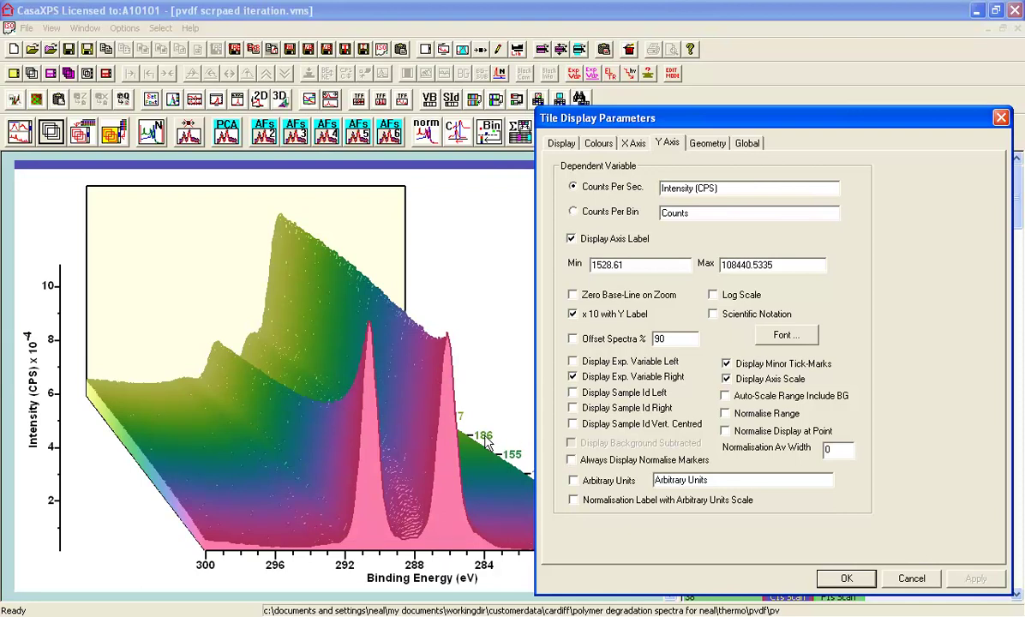
left_click(573, 361)
left_click(970, 580)
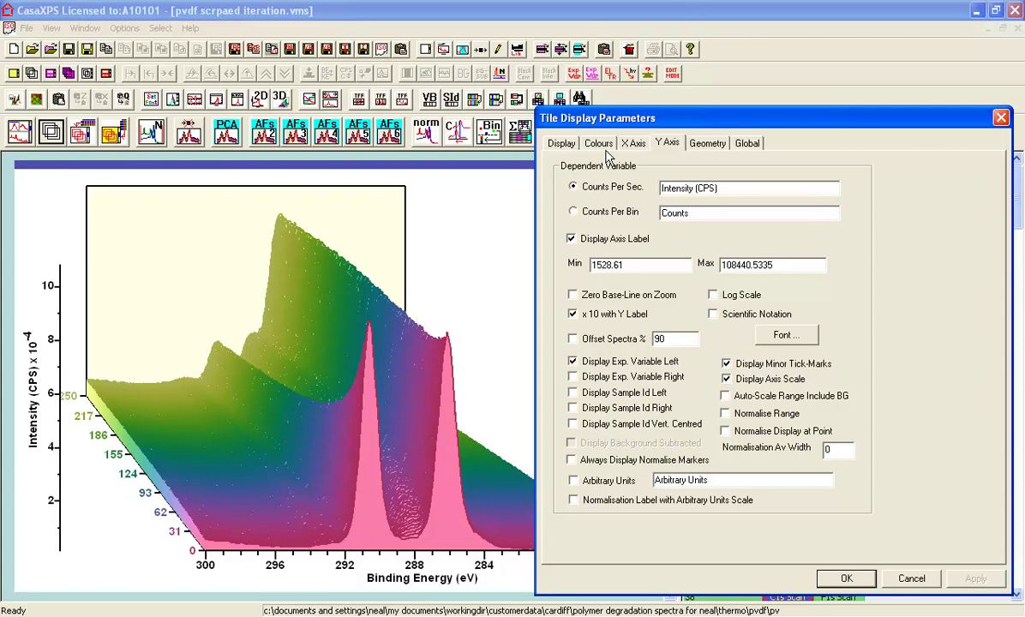
- Change the back-plane Shift X to -70 and apply it to the 3D stack
left_click(707, 143)
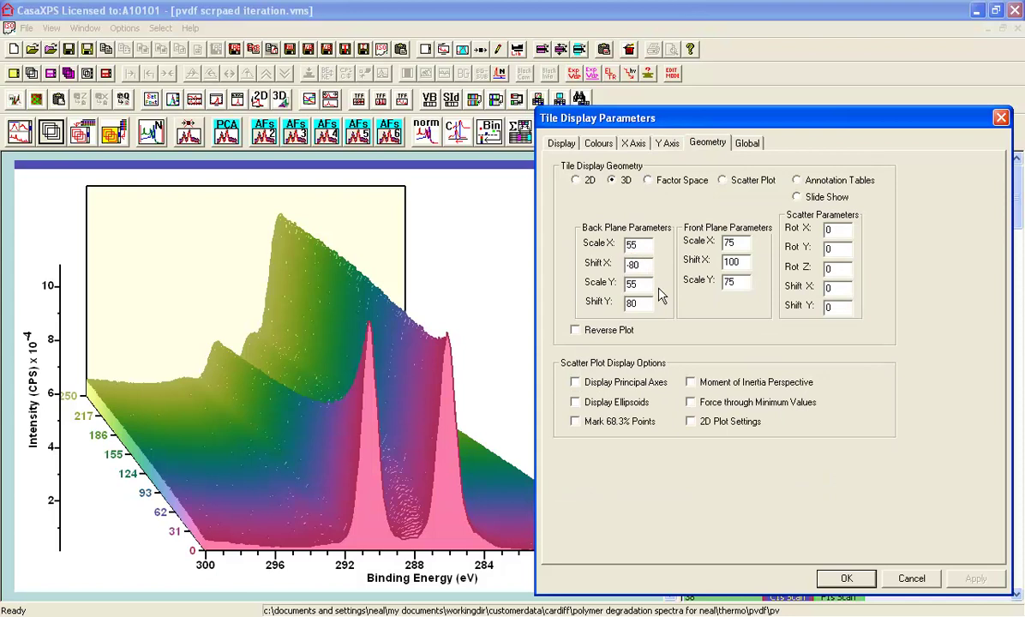
key("BackSpace")
type("7")
left_click(975, 579)
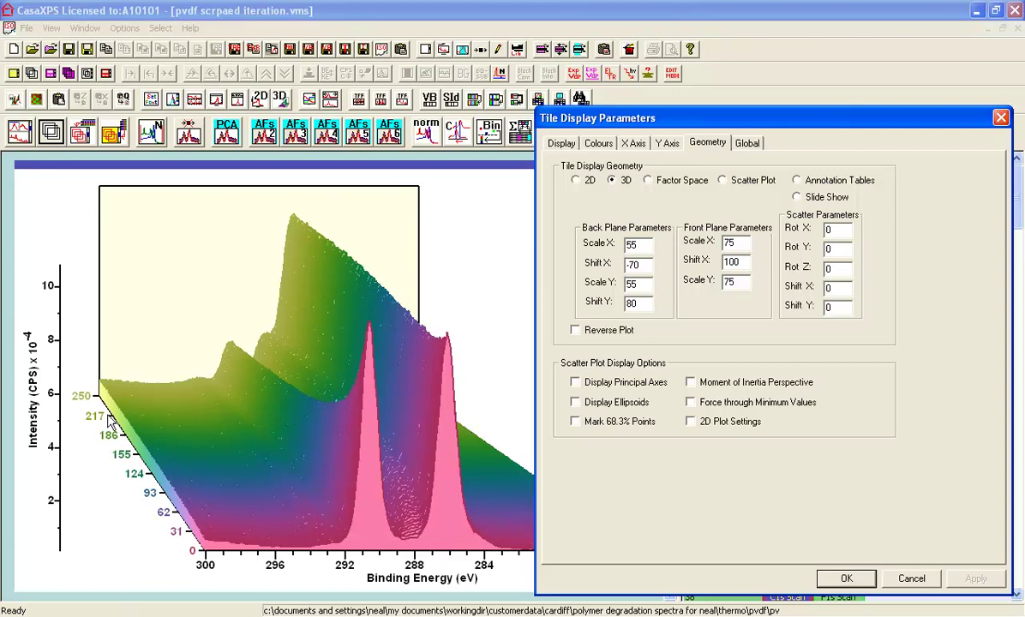
left_click(559, 145)
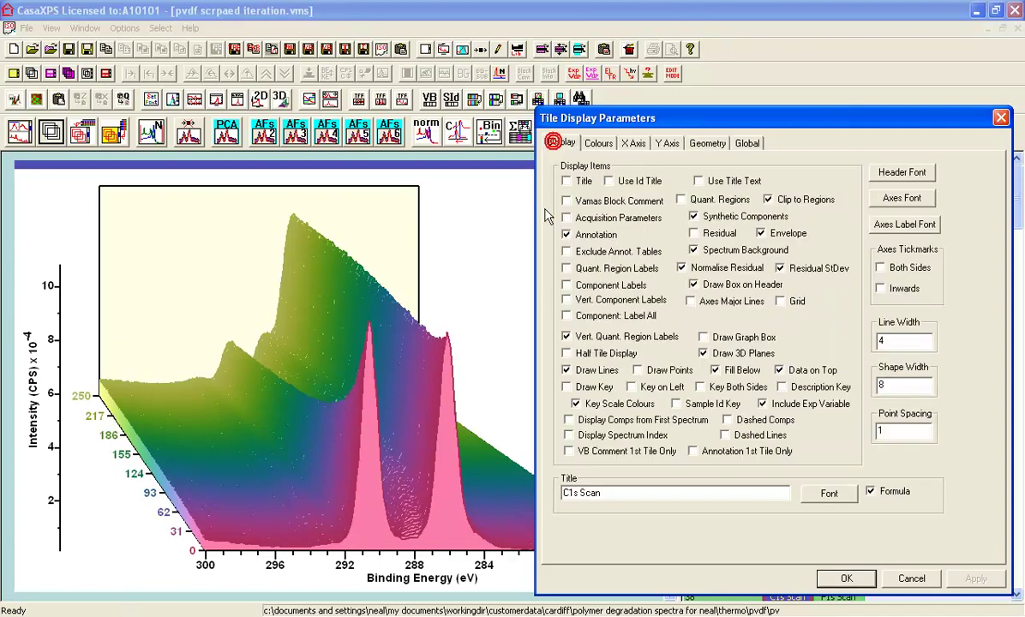
- Apply the Dark Tile scale colouring so the stack shades from purple to cyan
left_click(602, 146)
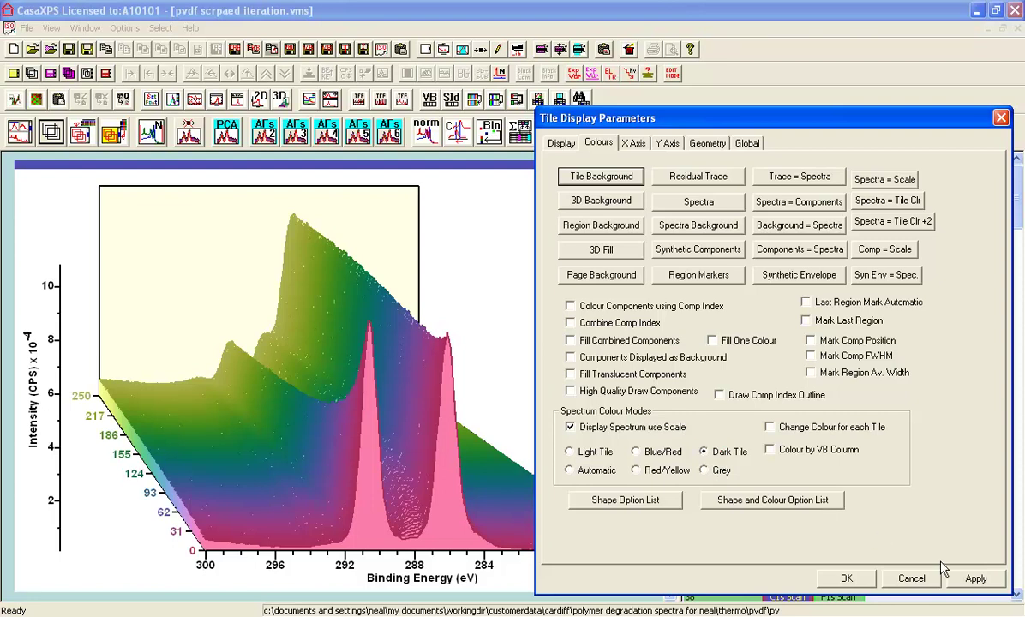
left_click(969, 580)
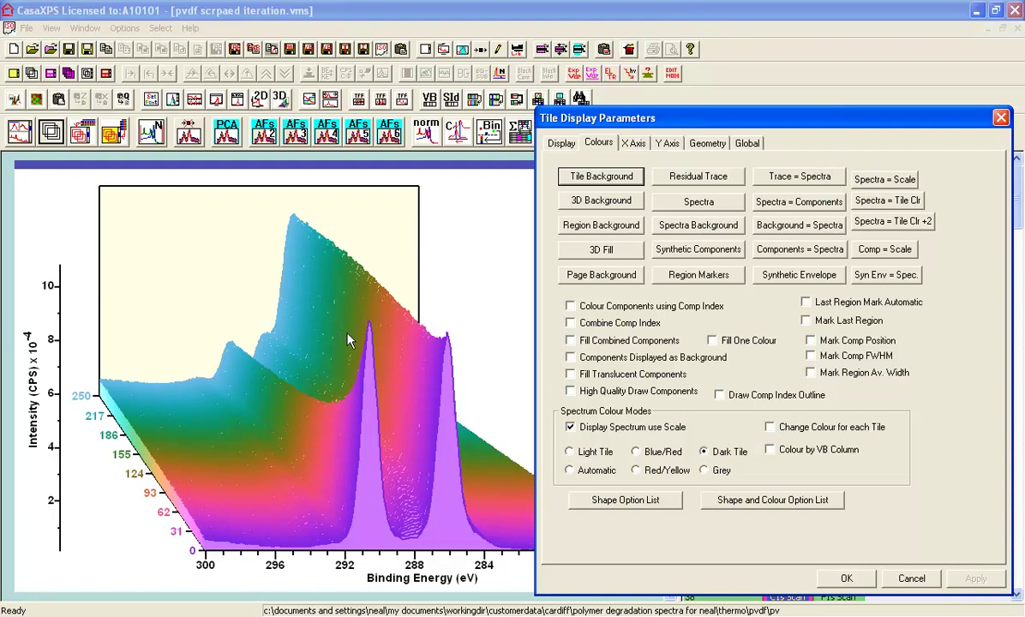
- Draw the 3D C1s spectra as points with a line width of 1
left_click(561, 144)
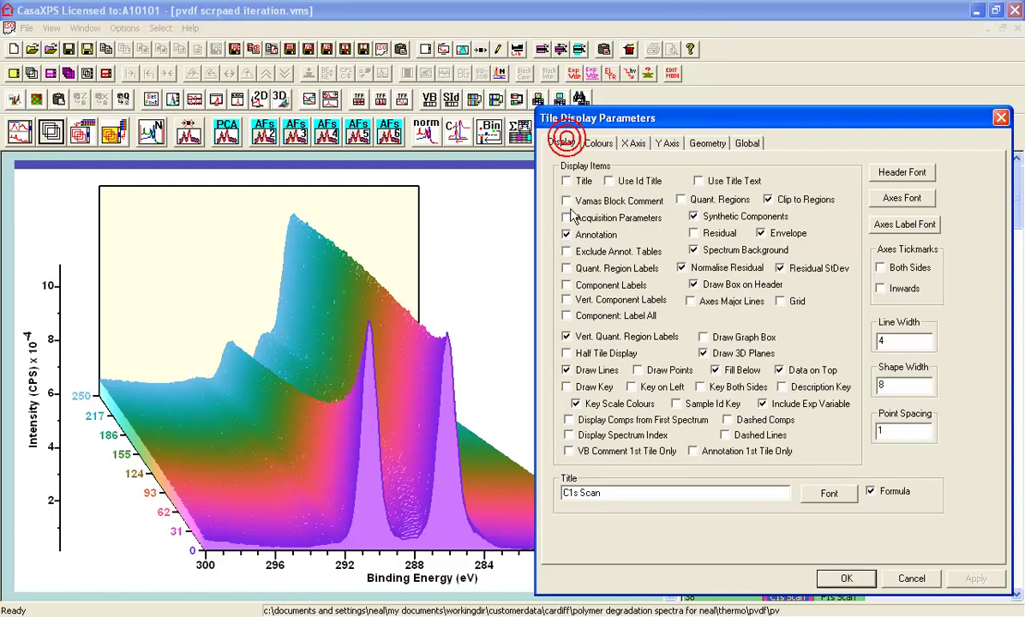
left_click(672, 374)
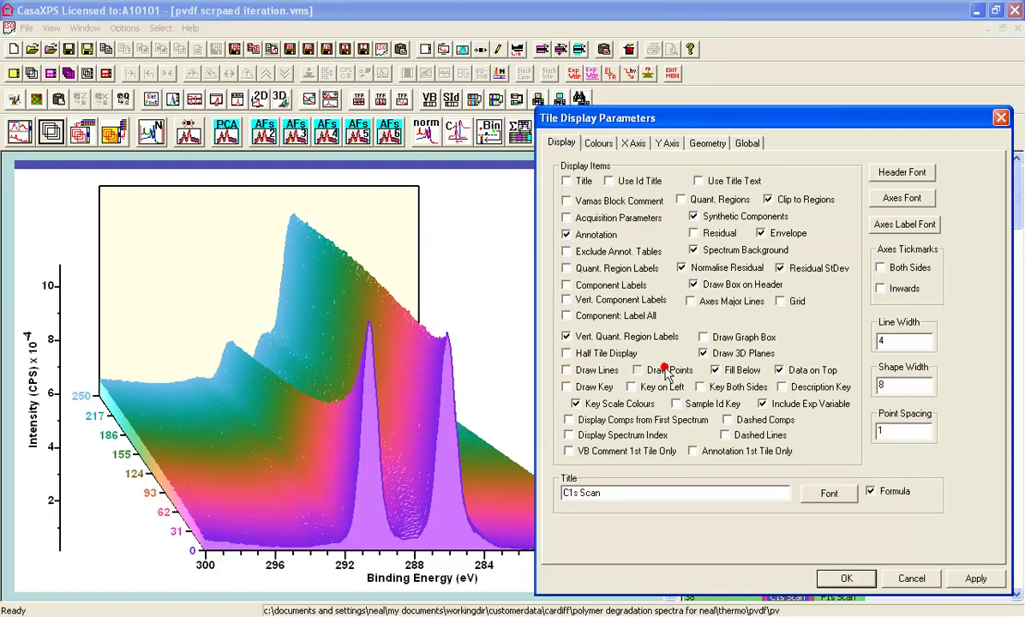
double_click(892, 342)
type("1")
left_click(977, 579)
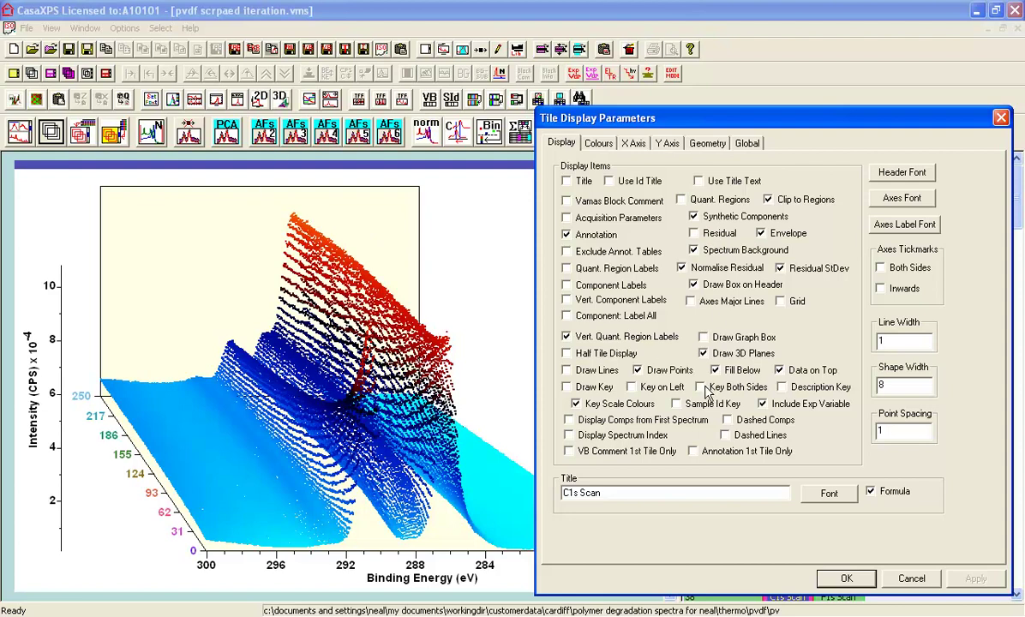
- Turn off Draw 3D Planes, apply the change, and close Tile Display Parameters
left_click(704, 354)
left_click(976, 579)
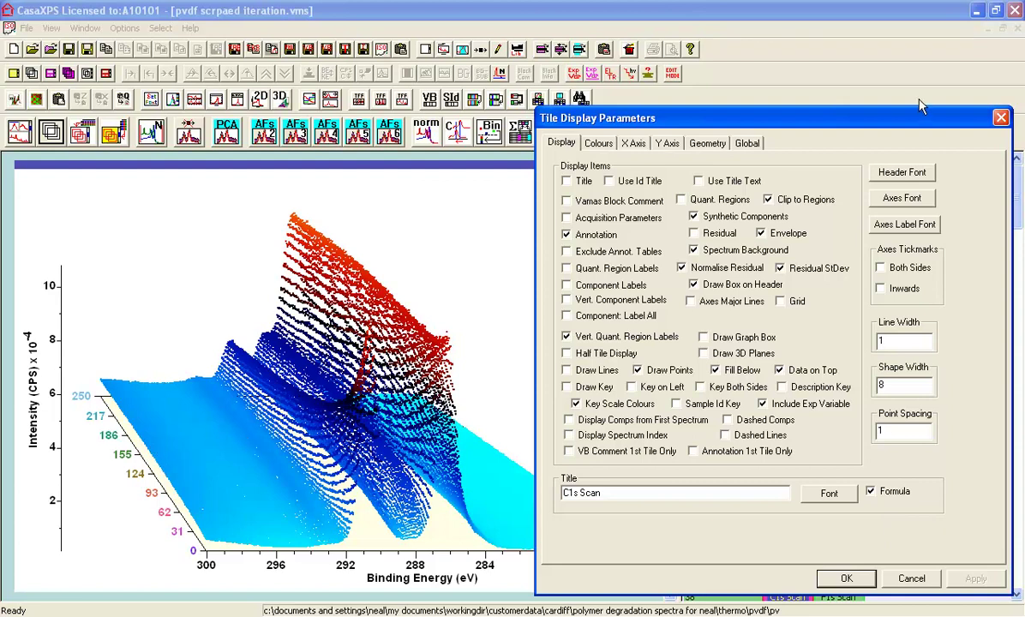
left_click(1001, 120)
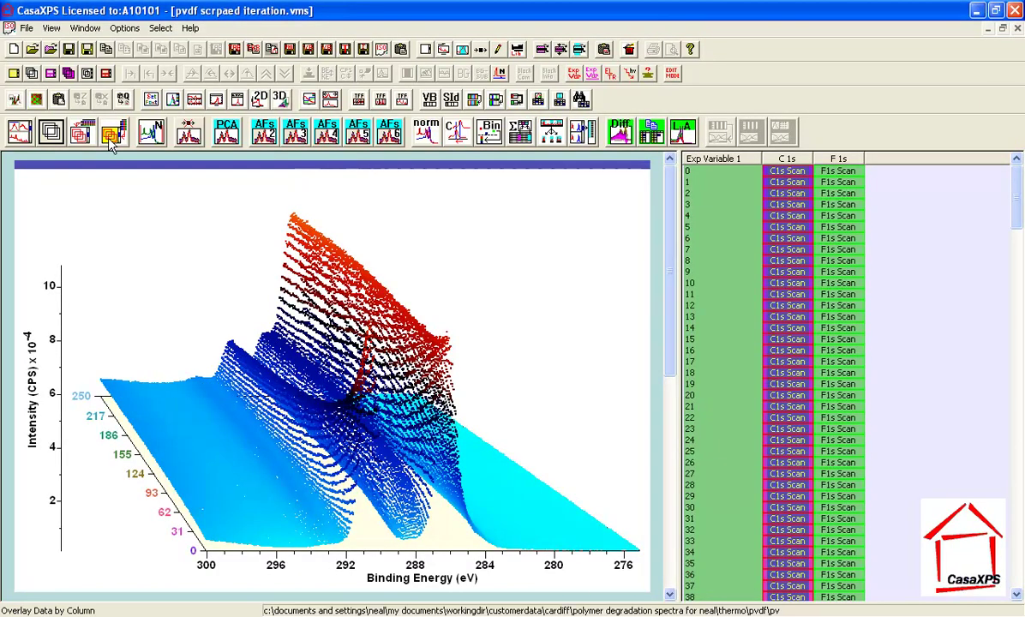
- Convert the selected C1s spectra blocks into an image with Convert IGOR Spectra to Images
left_click(36, 100)
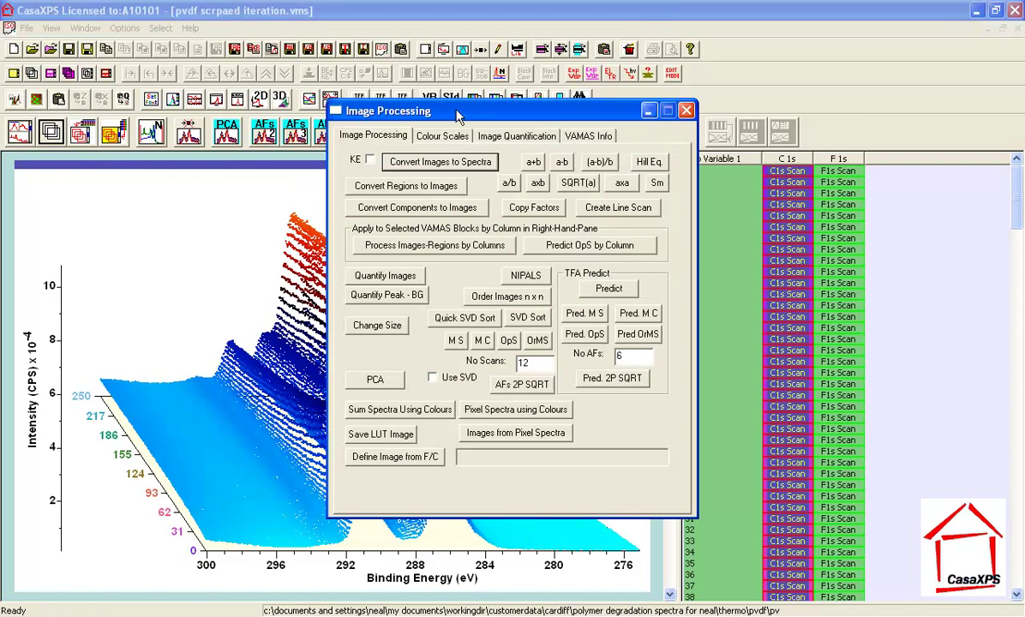
left_click(573, 137)
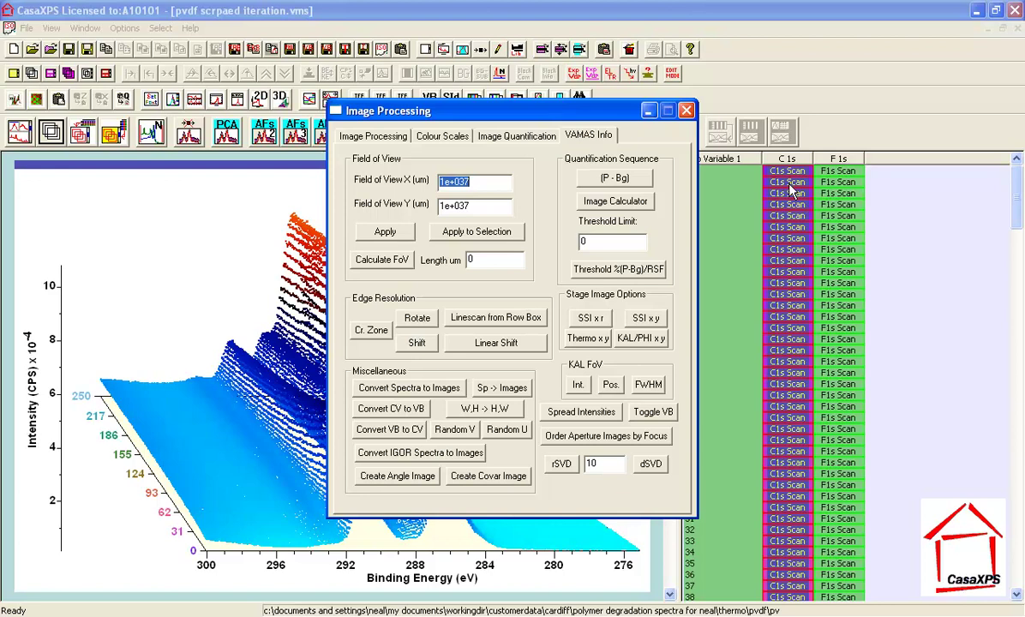
left_click(400, 452)
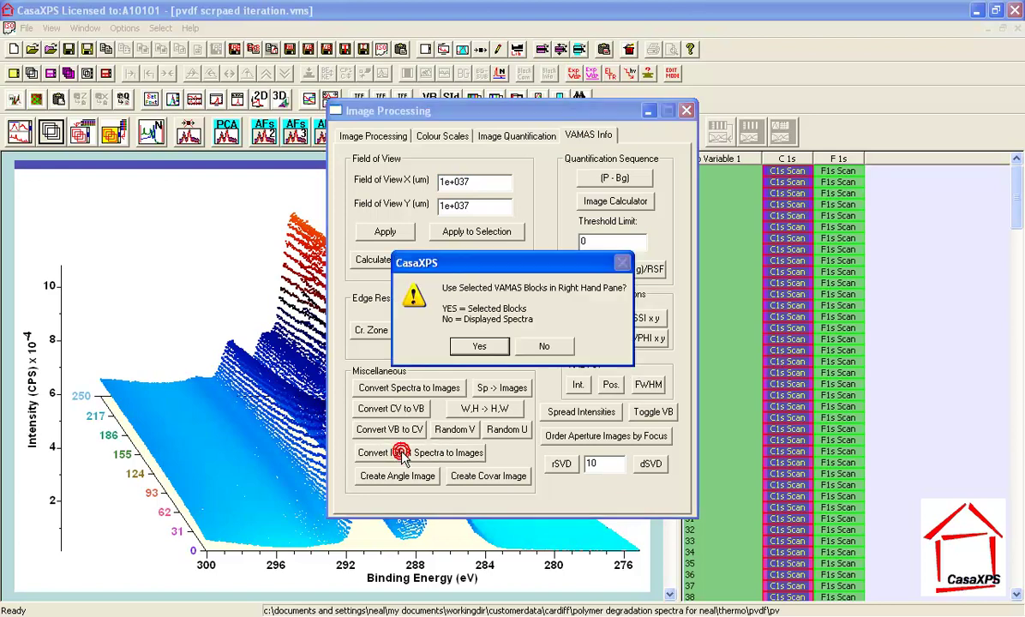
left_click(481, 351)
left_click(478, 347)
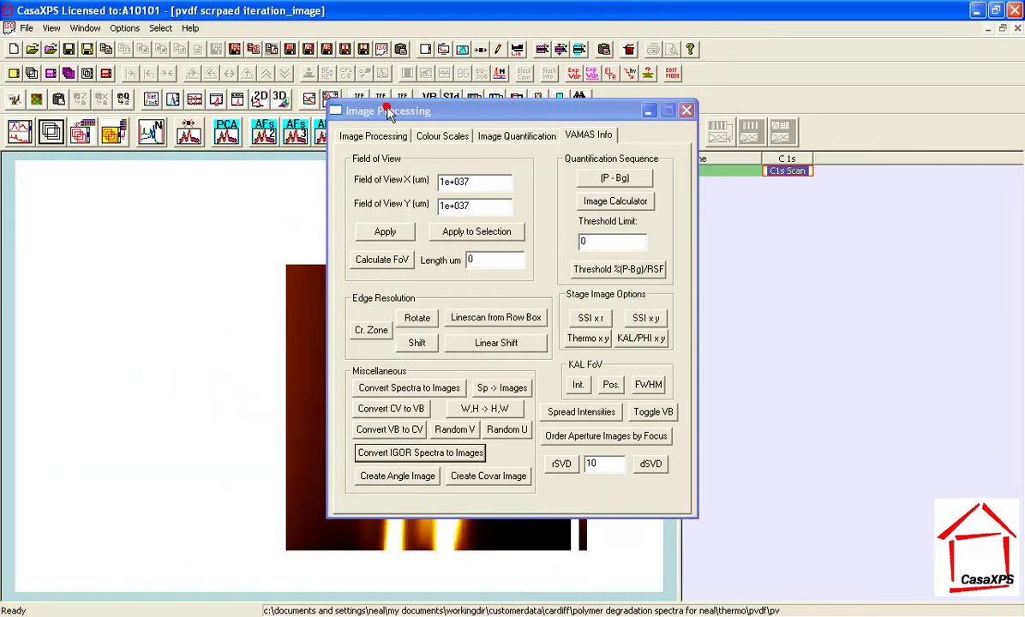
- Switch the C1s Scan image to a bi-colour colour scale
left_click_drag(388, 112, 715, 177)
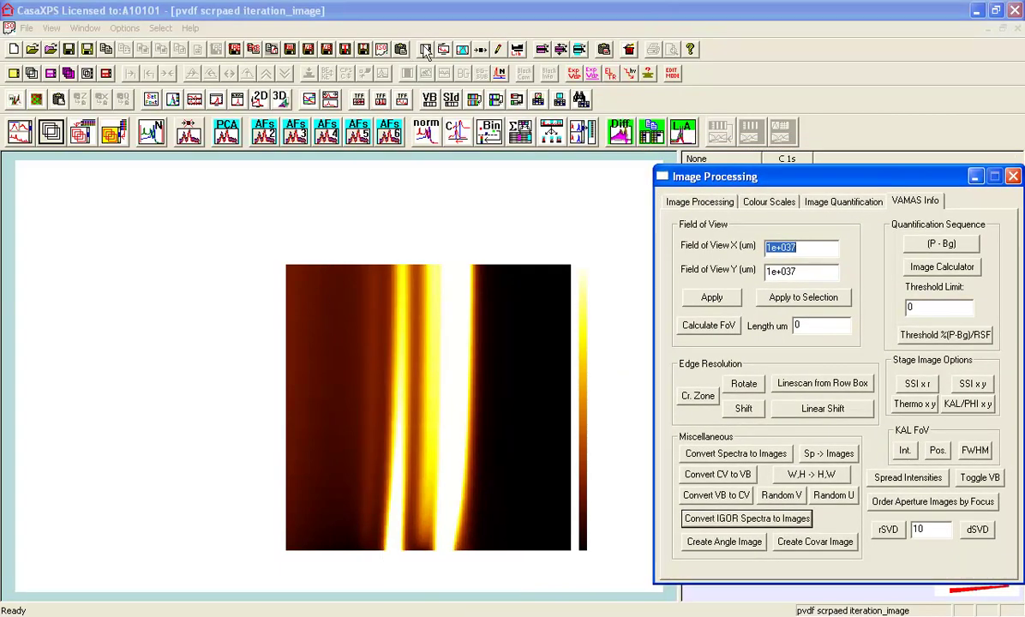
left_click(757, 202)
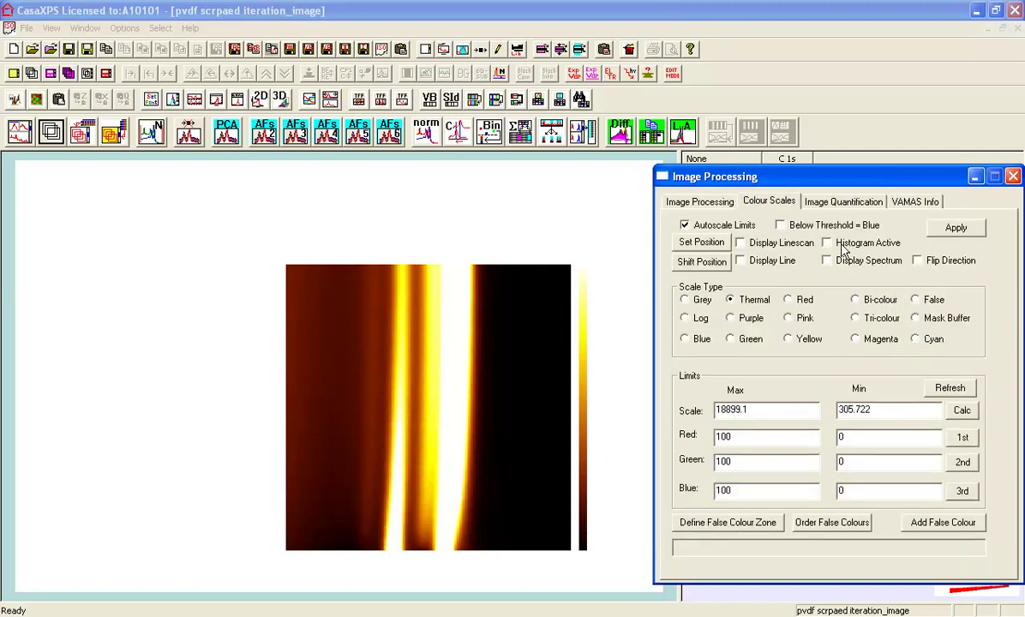
left_click(855, 299)
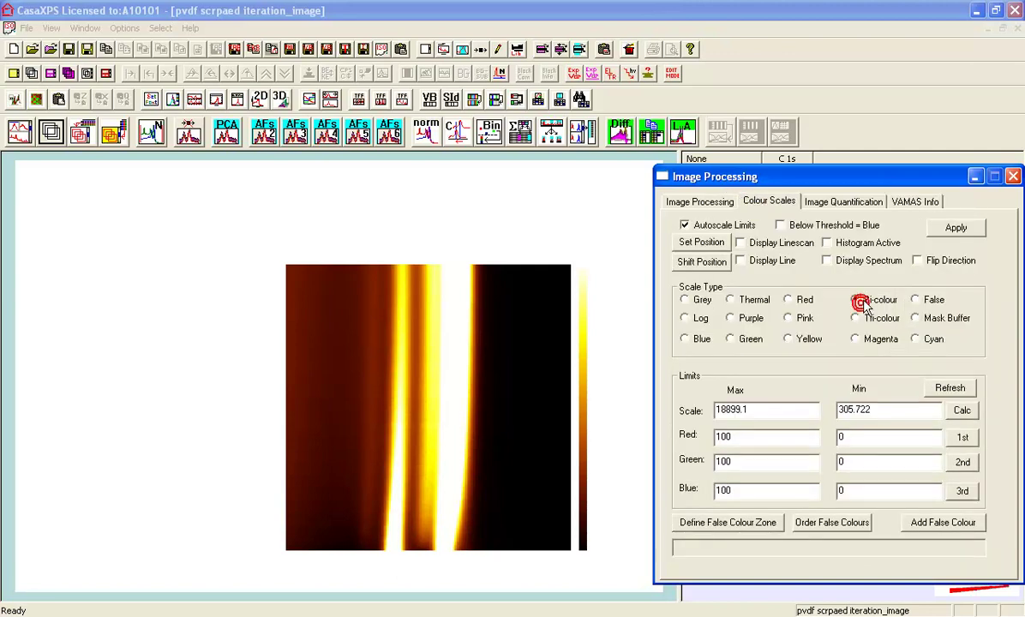
left_click(952, 228)
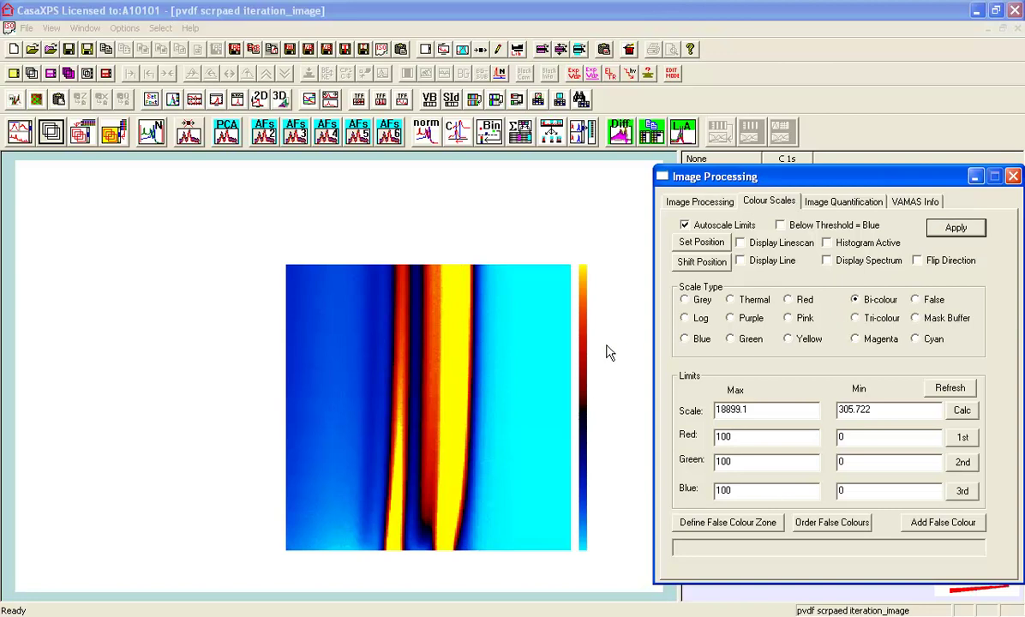
- Fix the colour limits at 305.7 to 18899.1 by disabling Autoscale Limits
left_click(685, 224)
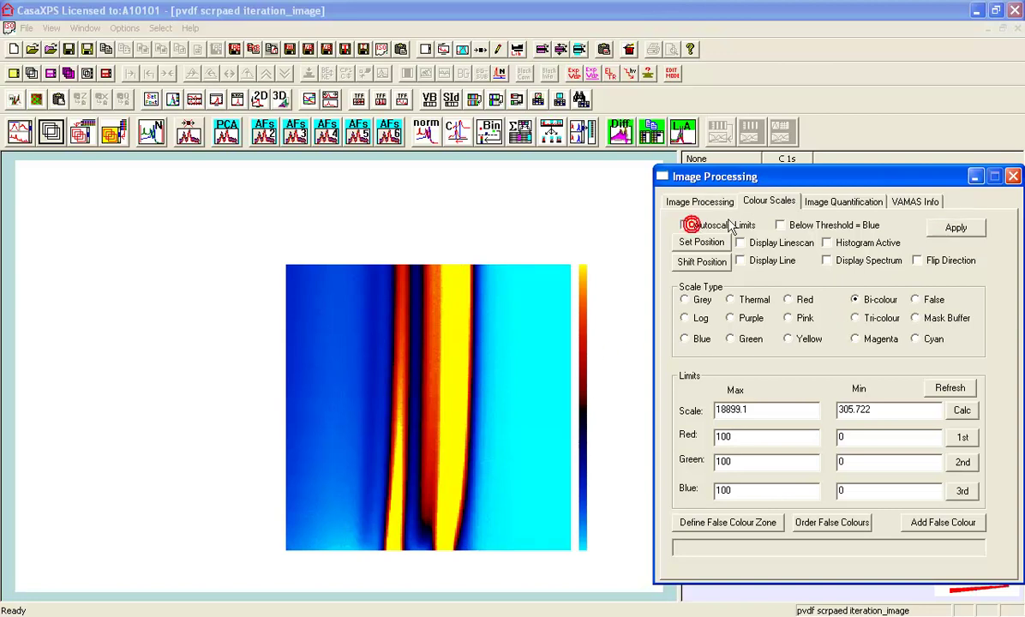
left_click(957, 232)
left_click(956, 229)
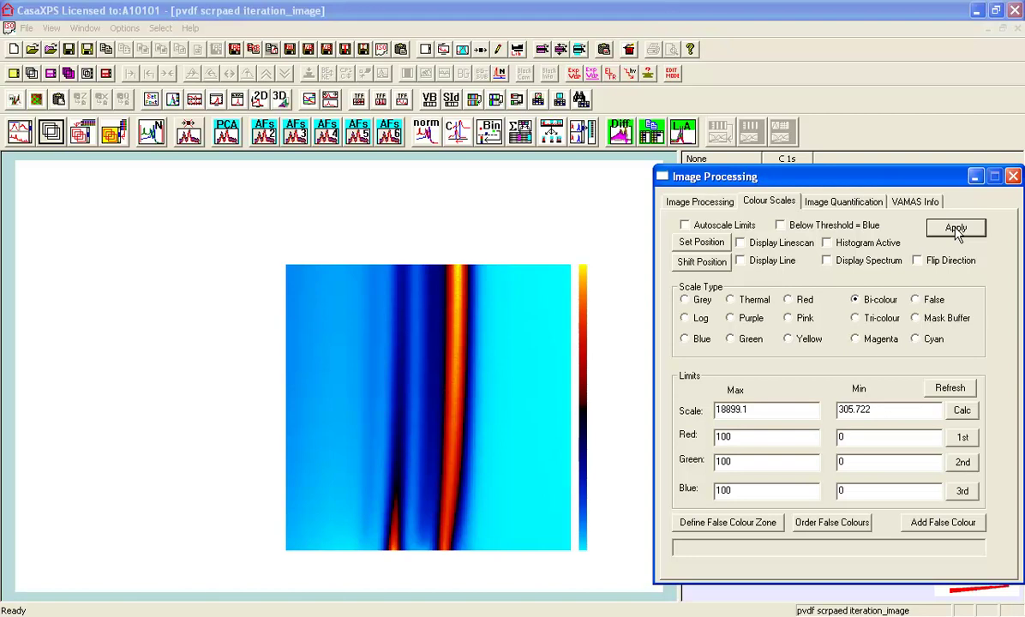
left_click(257, 97)
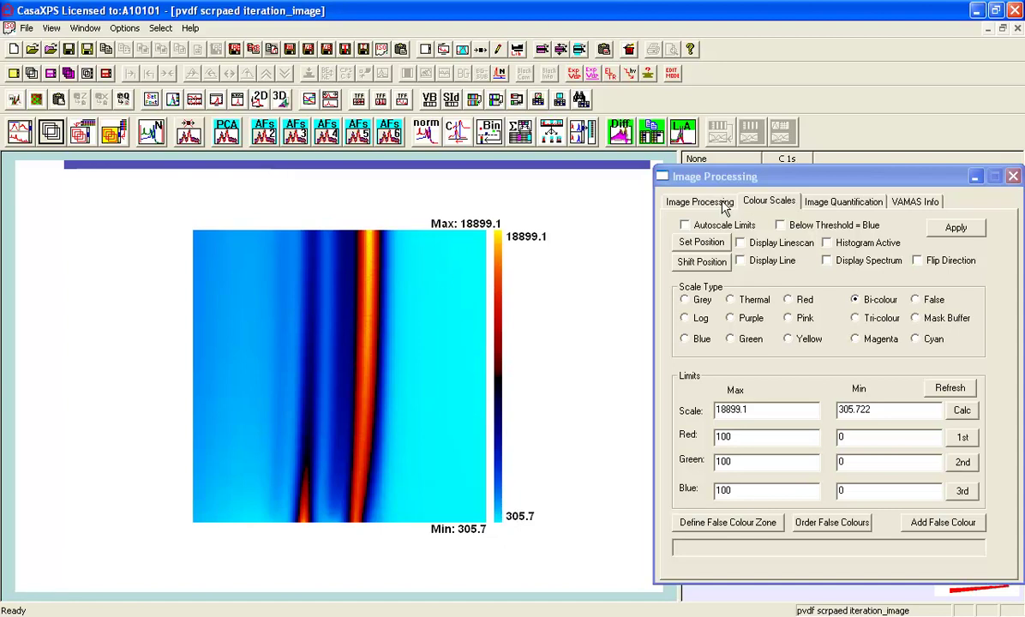
- Enable Axes Major Lines to draw binding-energy ticks (288 to 276) on the image
left_click(420, 49)
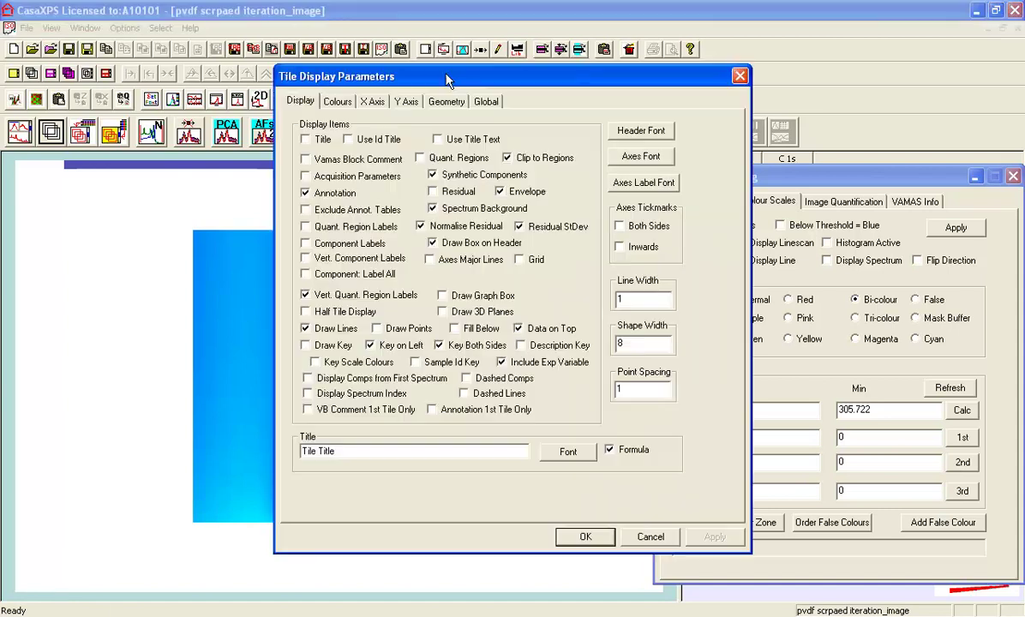
left_click_drag(407, 74, 677, 121)
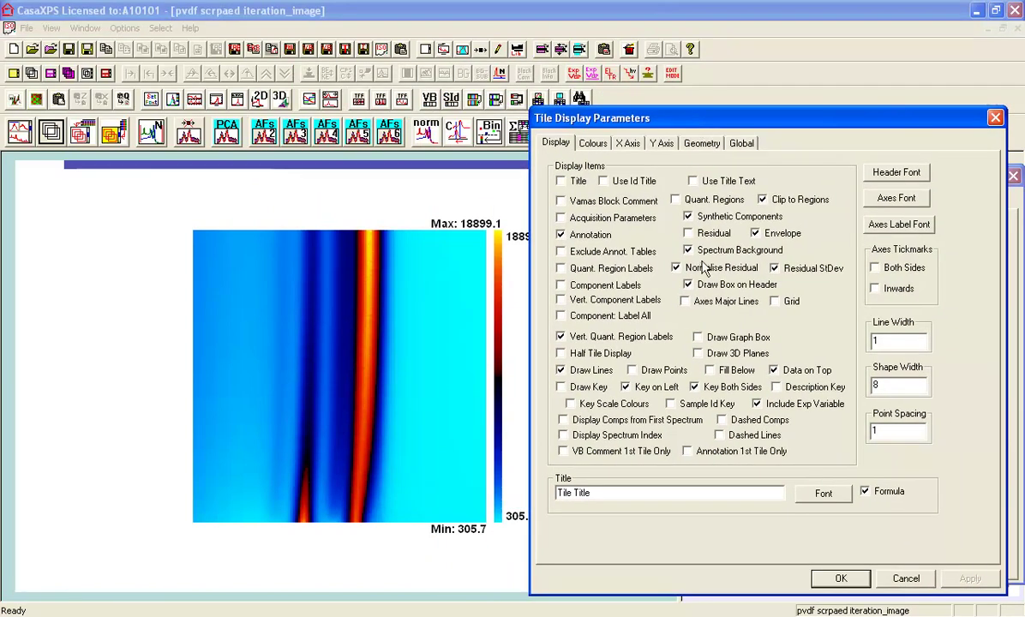
left_click(703, 301)
left_click(969, 579)
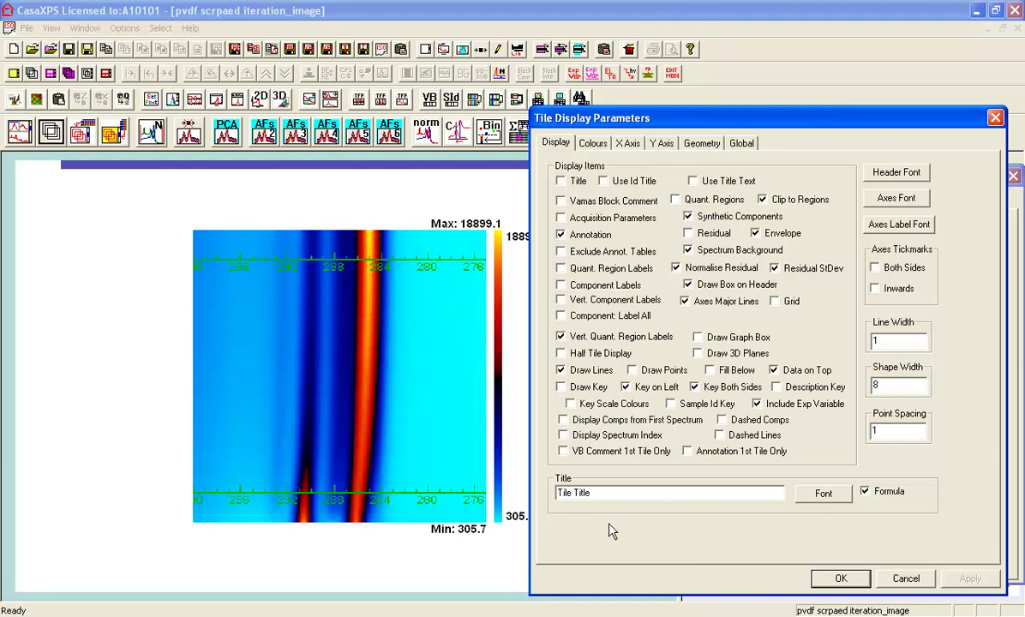